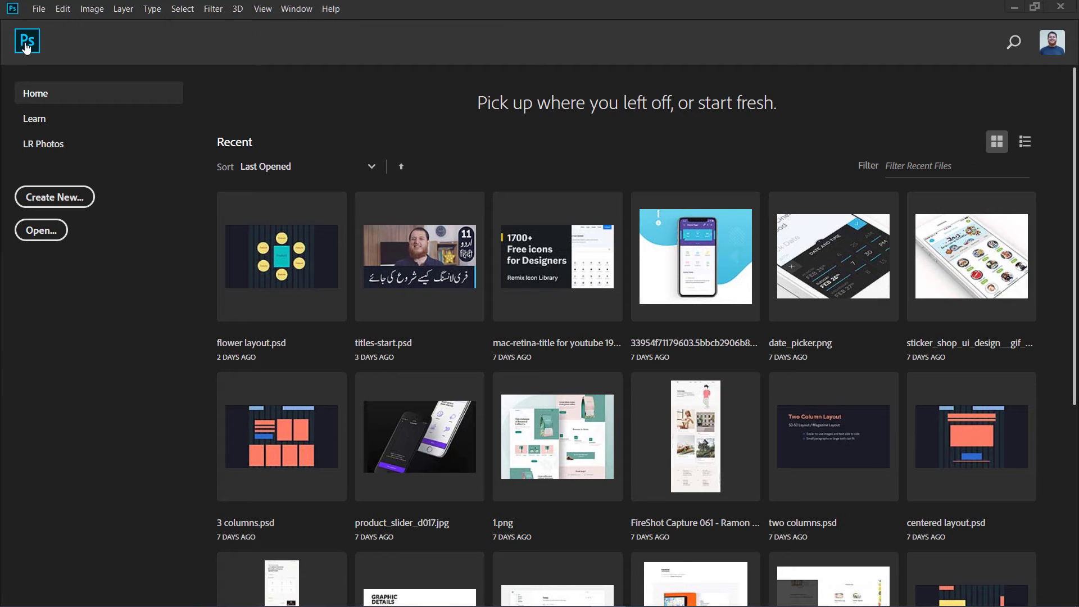
# Create a new 1400 × 800 px document from File > New.
pyautogui.click(39, 10)
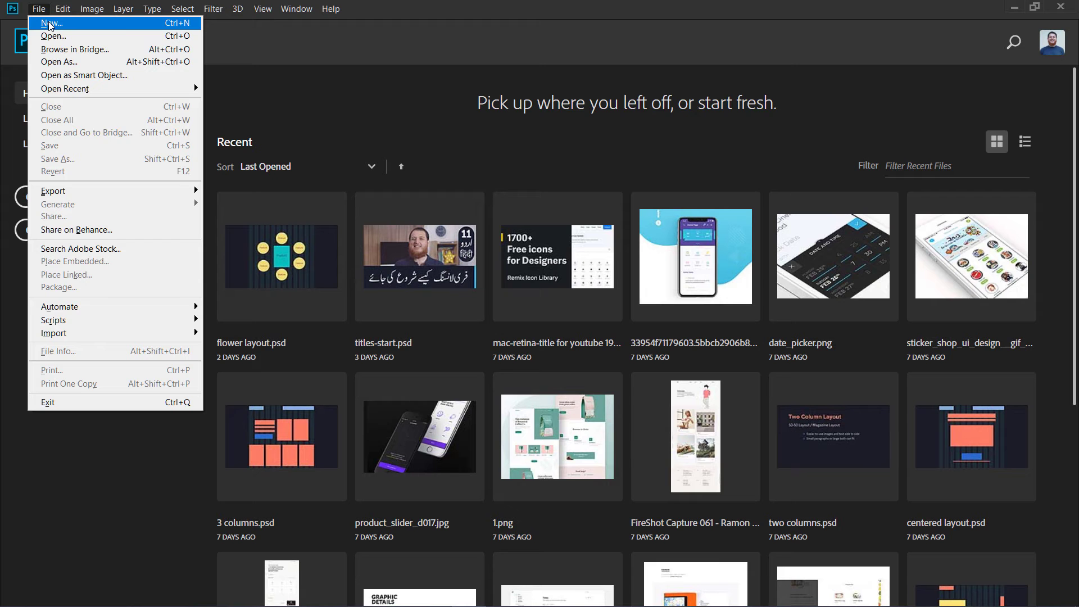
pyautogui.click(50, 25)
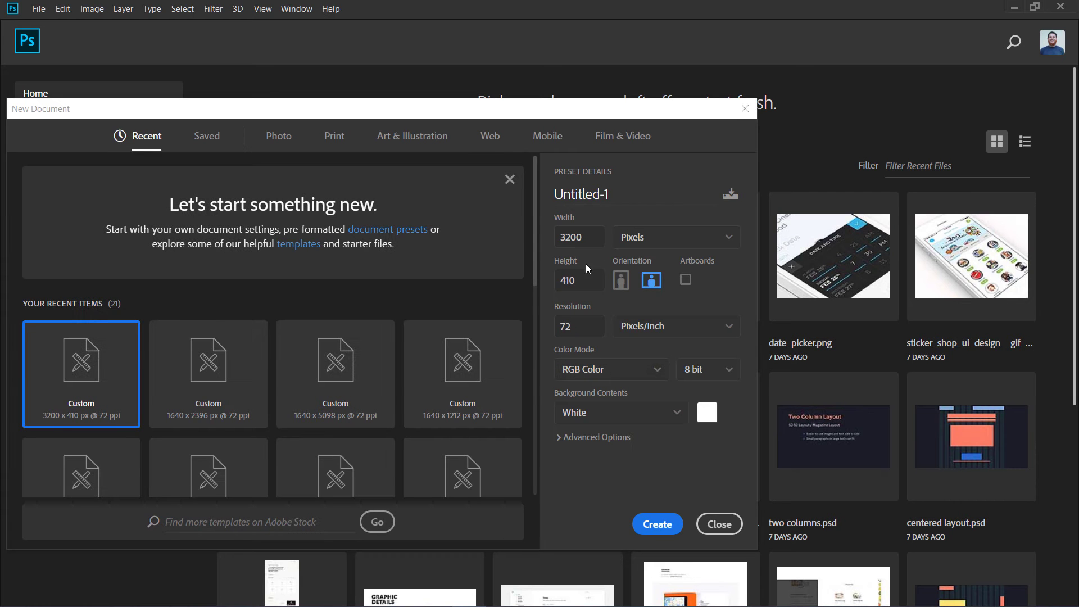
pyautogui.doubleClick(591, 240)
pyautogui.write('1400')
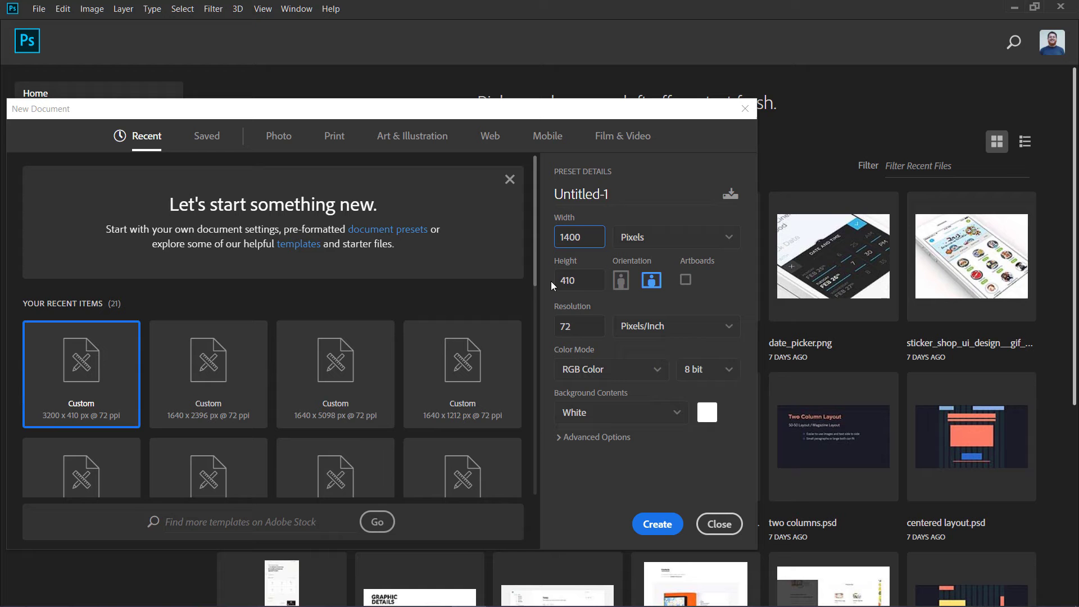
pyautogui.press('Tab')
pyautogui.write('800')
pyautogui.press('Return')
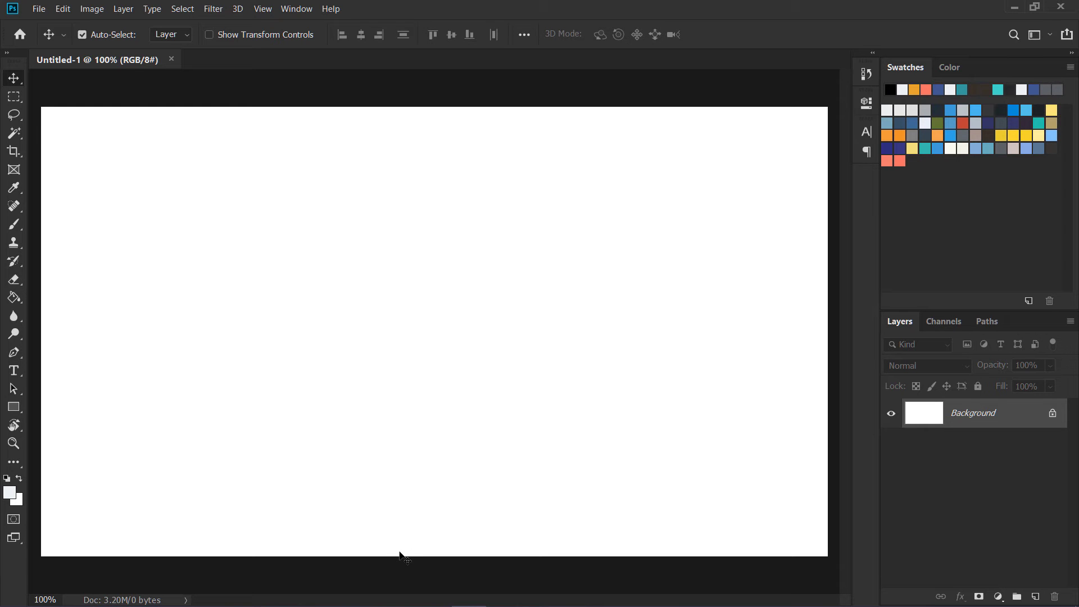
# Create a second new document with width 100 px and height 24 px.
pyautogui.click(39, 9)
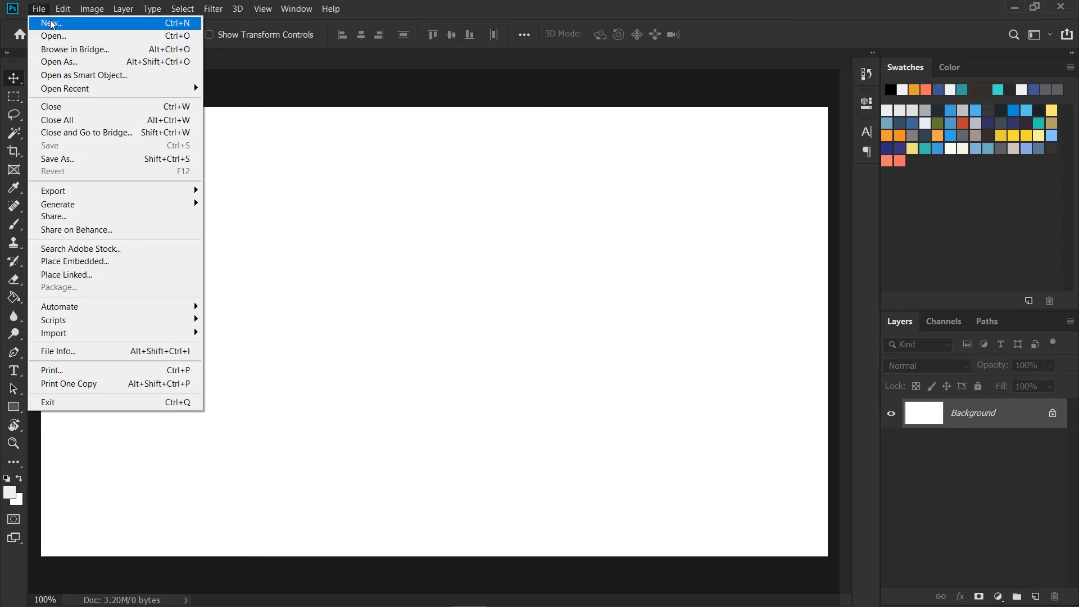
pyautogui.click(51, 23)
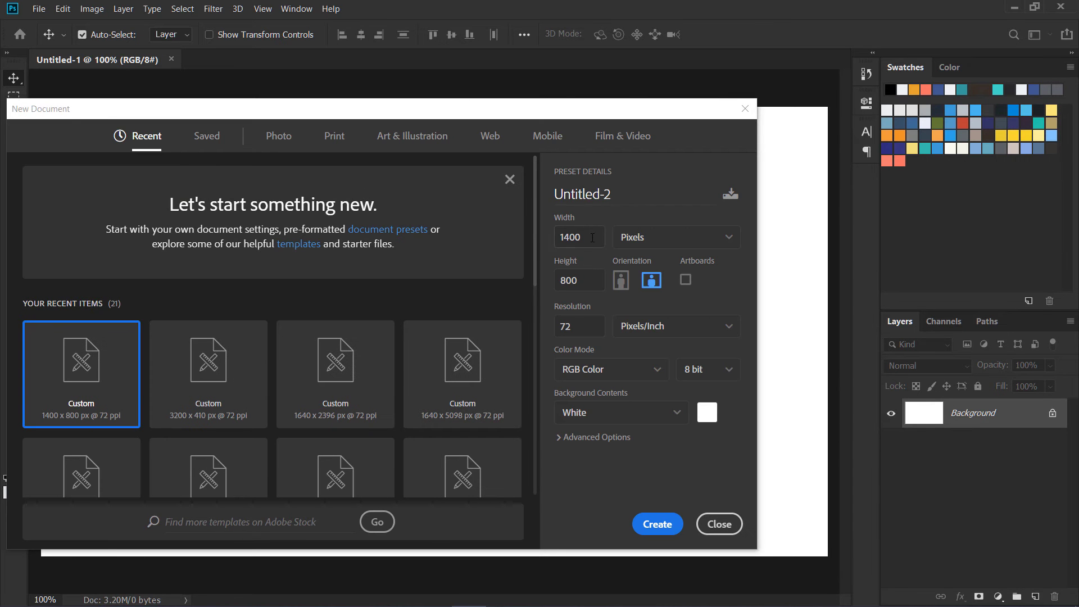
pyautogui.doubleClick(592, 238)
pyautogui.write('100')
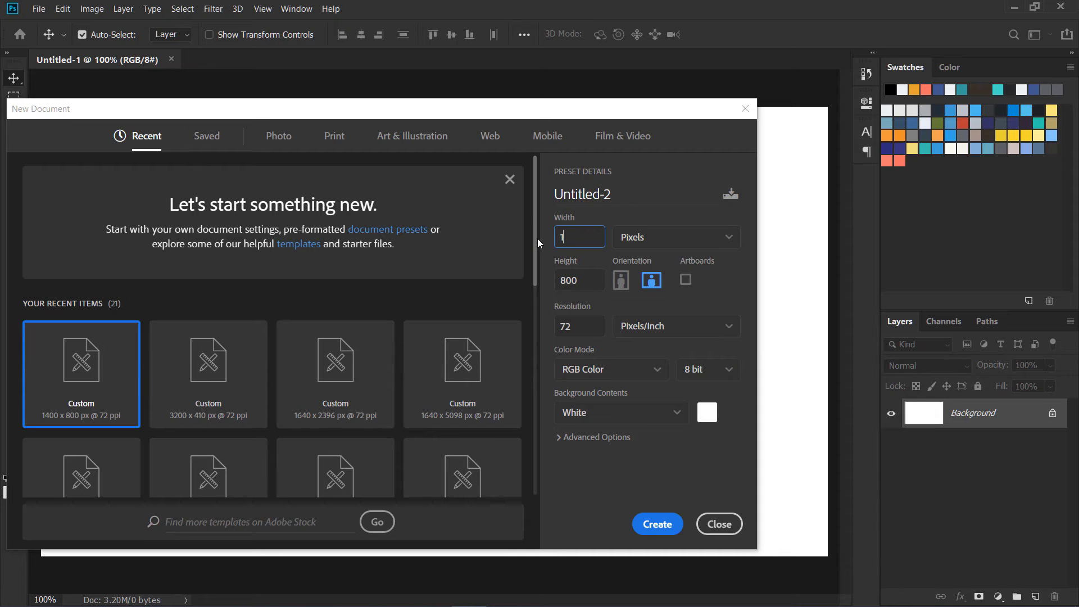
pyautogui.doubleClick(588, 277)
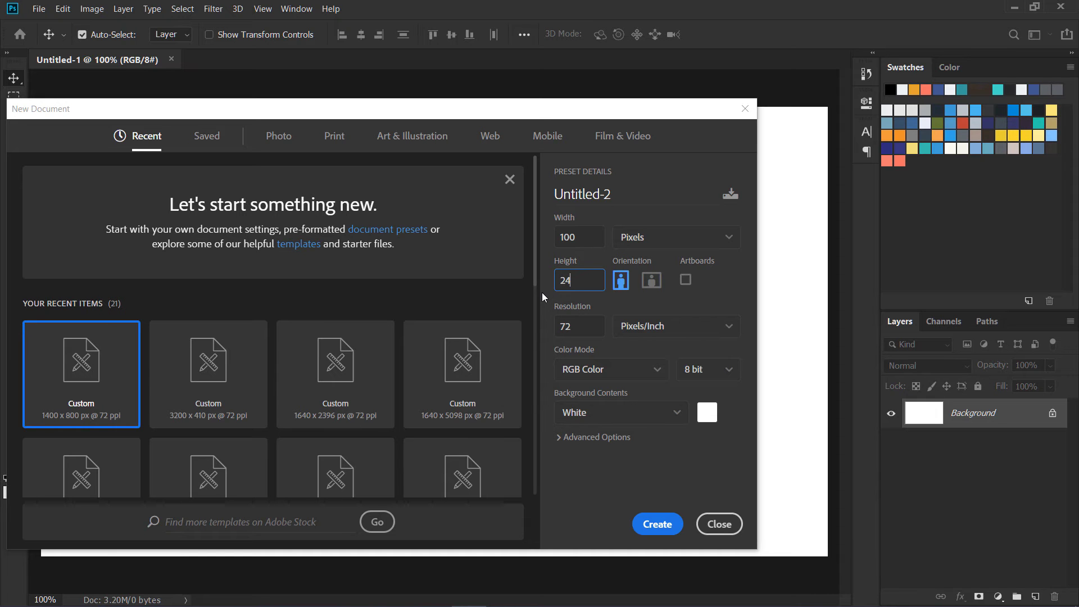
pyautogui.press('BackSpace')
pyautogui.write('32')
pyautogui.press('BackSpace')
pyautogui.write('24')
pyautogui.click(649, 521)
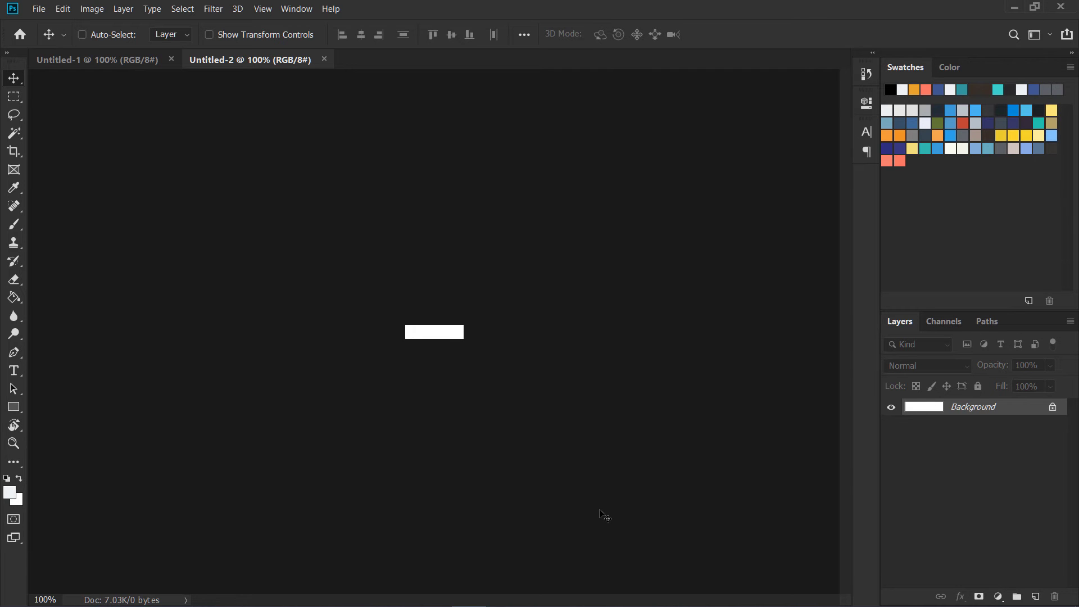
# Zoom in and draw a thin rectangle along the bottom of the tile canvas.
pyautogui.hotkey('ctrl', '+')
pyautogui.hotkey('ctrl', '+')
pyautogui.hotkey('ctrl', '+')
pyautogui.hotkey('ctrl', '+')
pyautogui.hotkey('ctrl', '+')
pyautogui.hotkey('ctrl', '+')
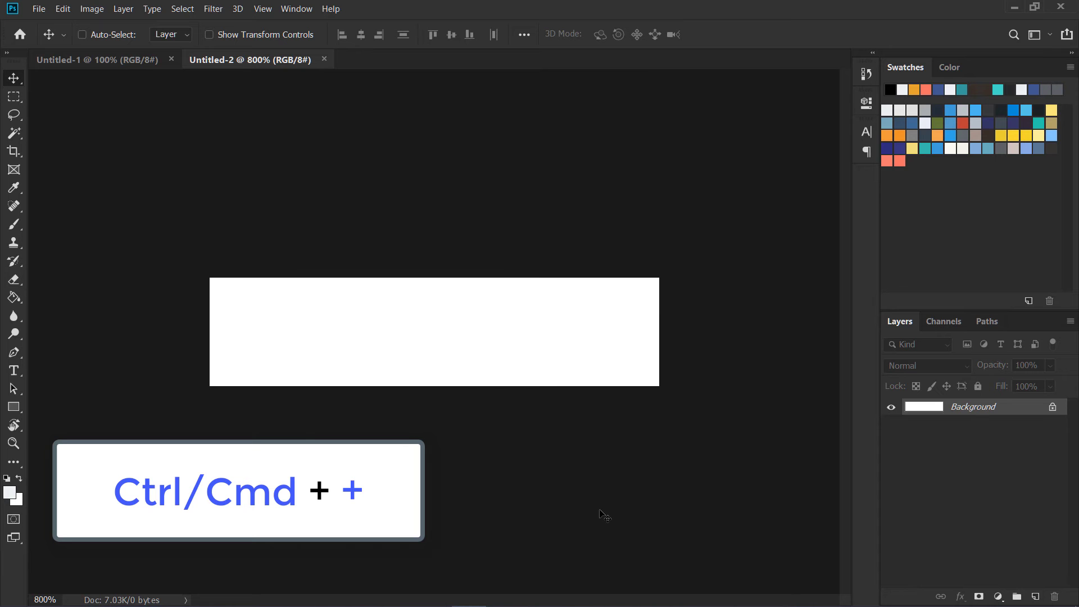
pyautogui.click(15, 412)
pyautogui.rightClick(15, 412)
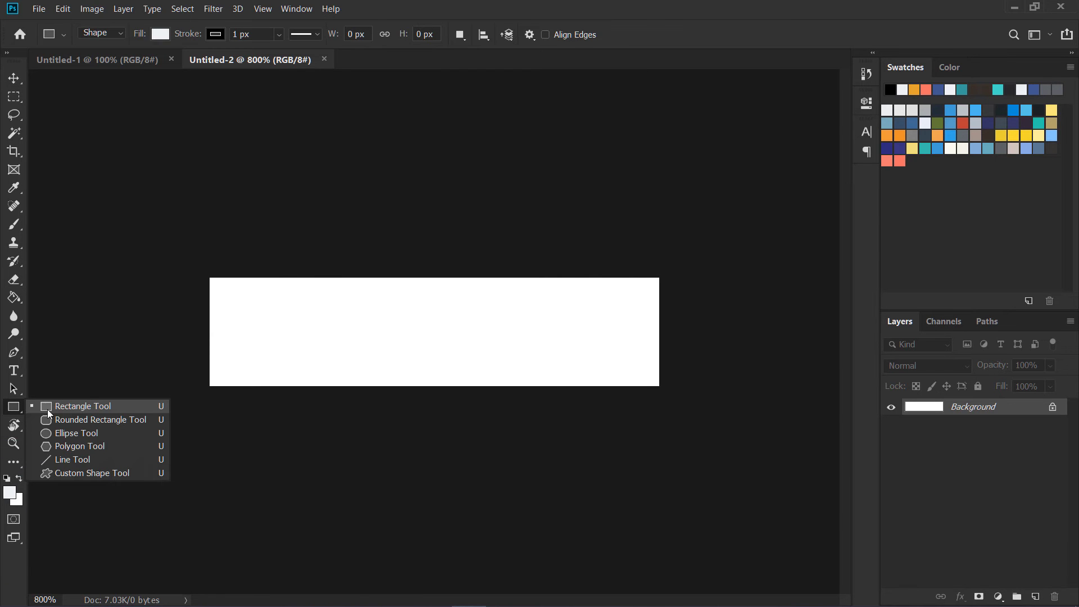
pyautogui.click(76, 410)
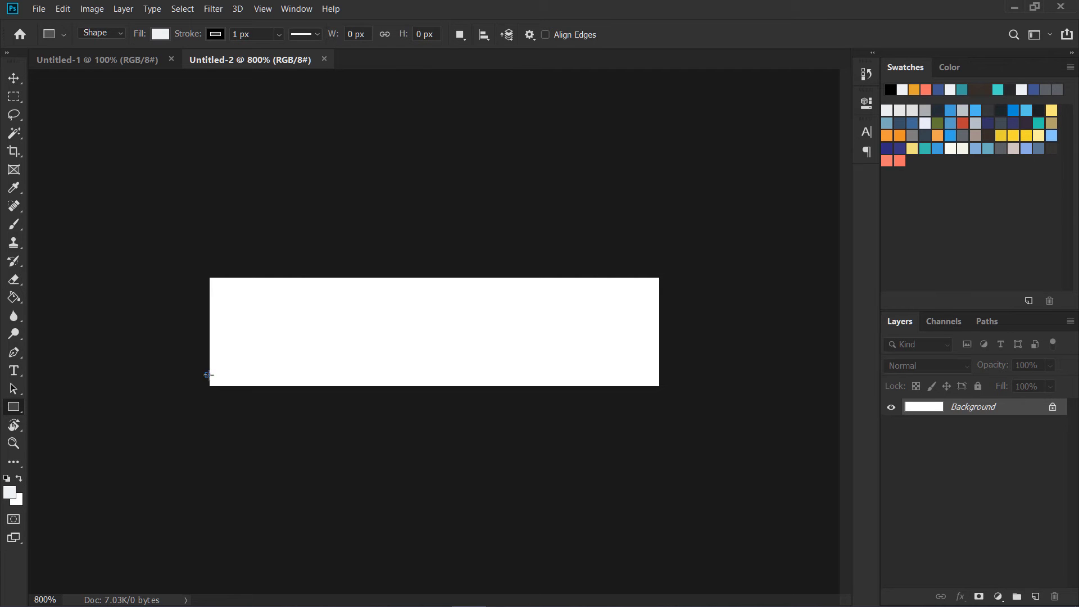
pyautogui.moveTo(210, 374); pyautogui.dragTo(665, 385)
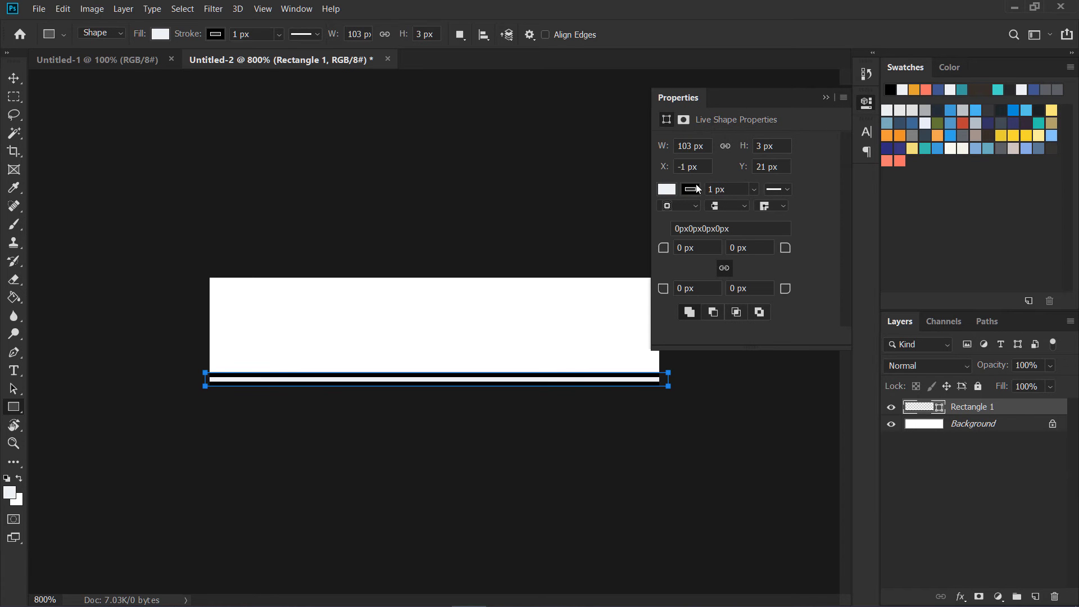
# Remove the rectangle's stroke and set its fill to dark blue #334c66.
pyautogui.click(691, 189)
pyautogui.click(677, 217)
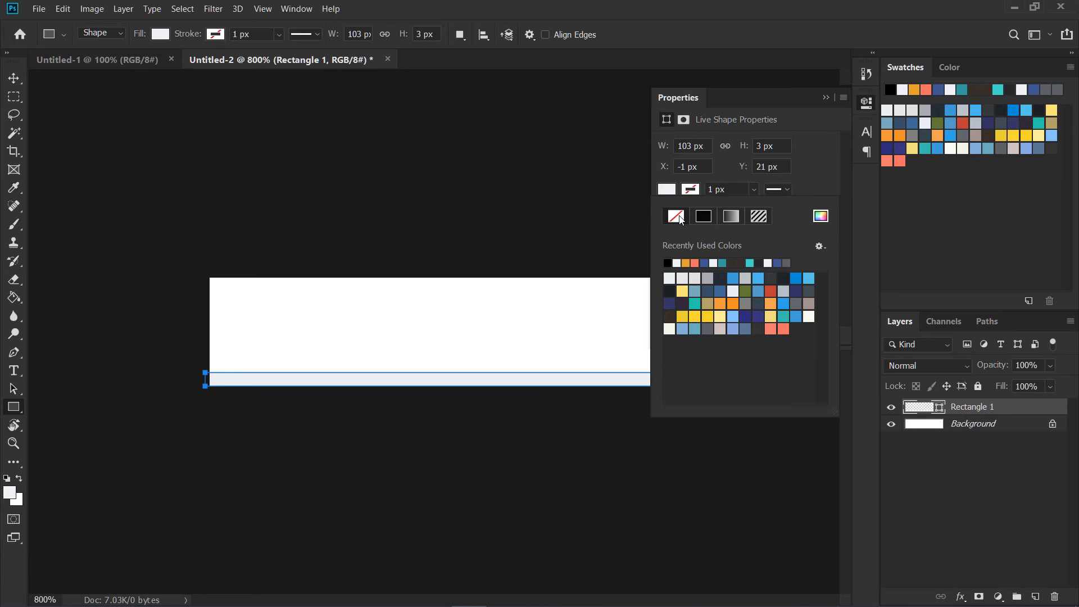
pyautogui.click(866, 103)
pyautogui.doubleClick(918, 412)
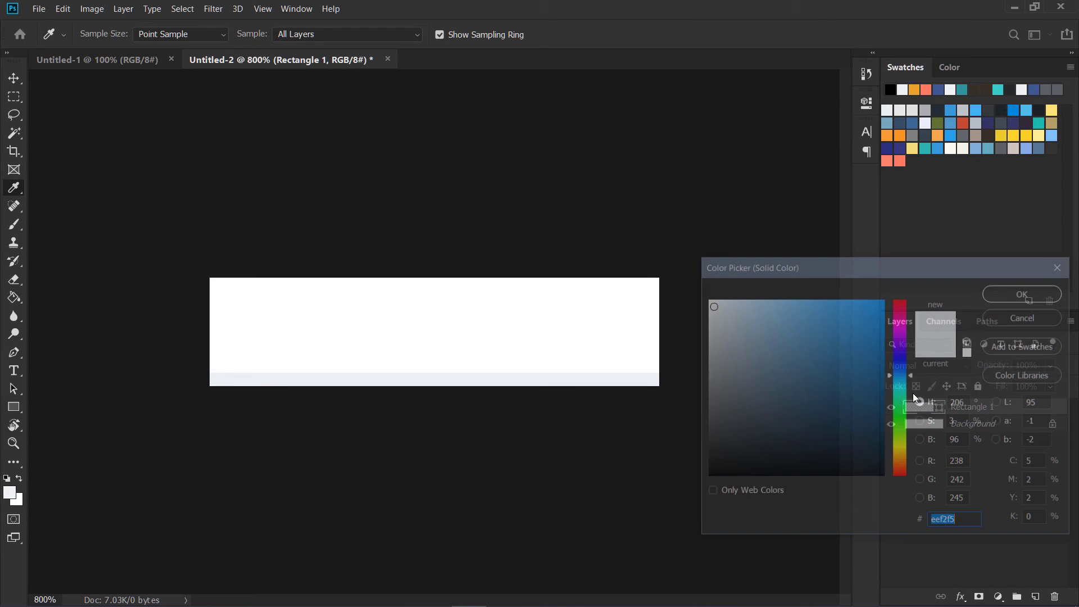
pyautogui.click(899, 121)
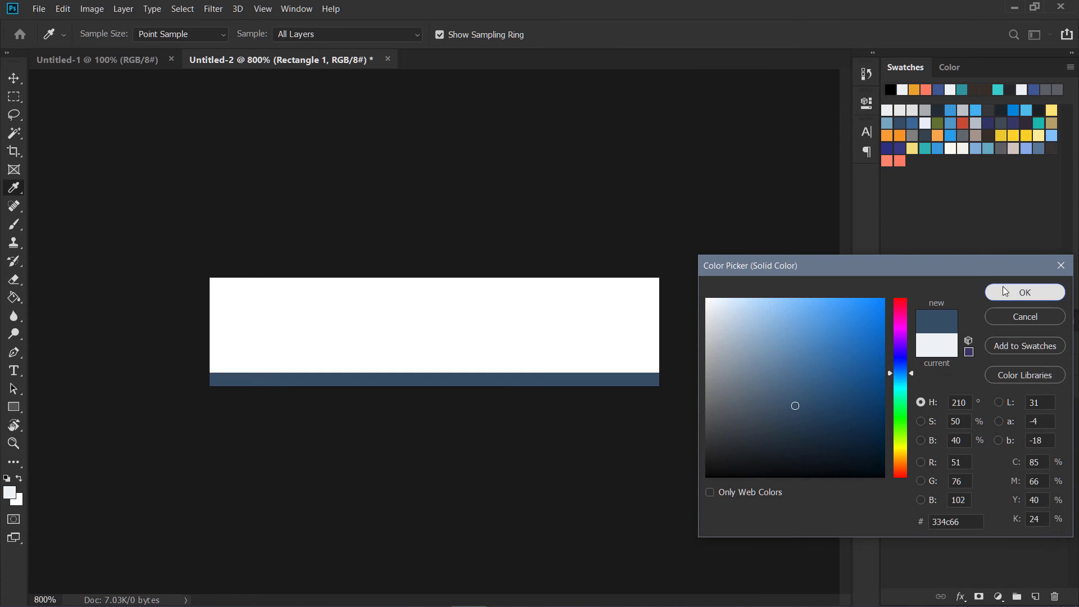
pyautogui.click(1025, 292)
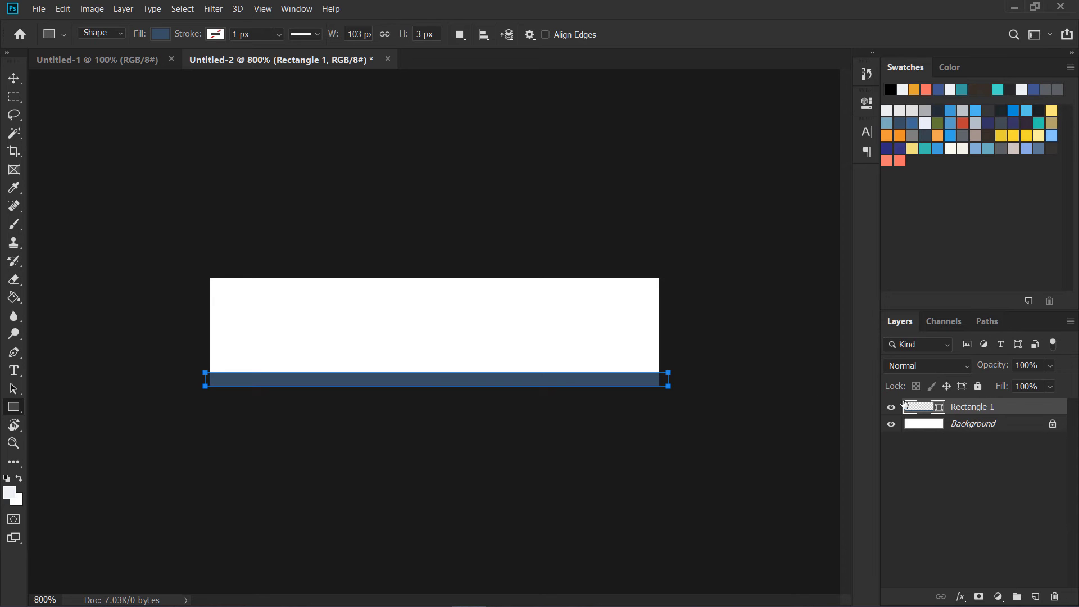
# Free Transform the blue strip to a height of 1 pixel and commit.
pyautogui.hotkey('ctrl', 't')
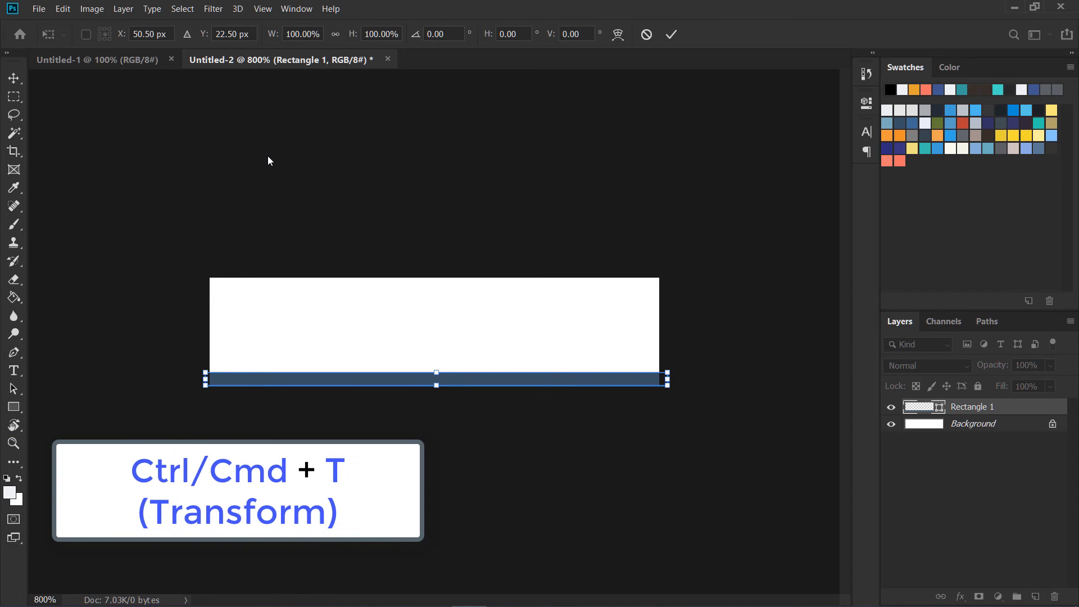
pyautogui.rightClick(371, 34)
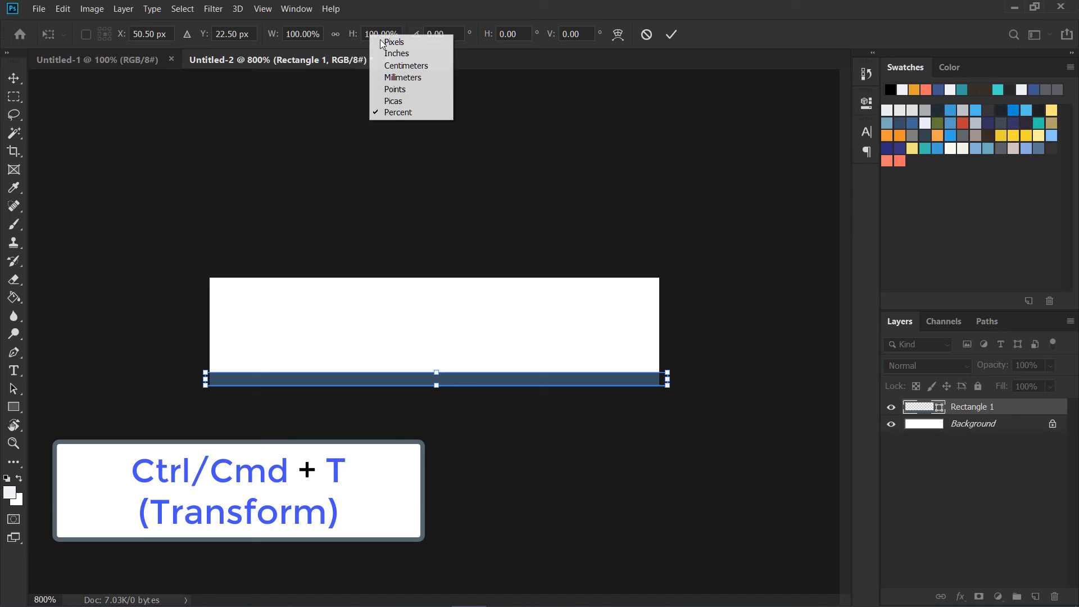
pyautogui.click(394, 38)
pyautogui.moveTo(365, 33); pyautogui.dragTo(407, 36)
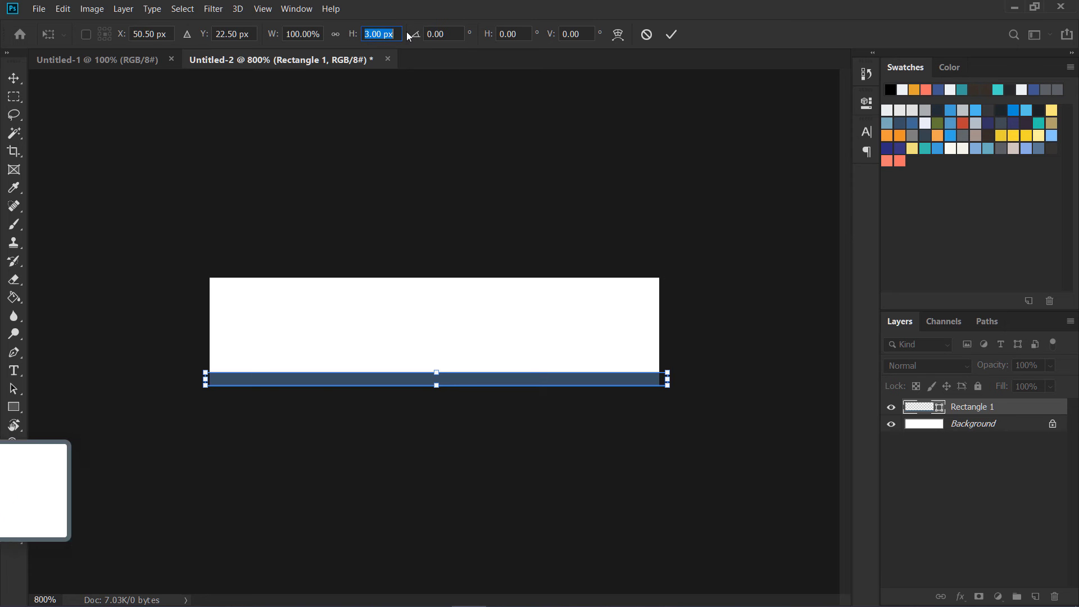
pyautogui.write('1')
pyautogui.press('Return')
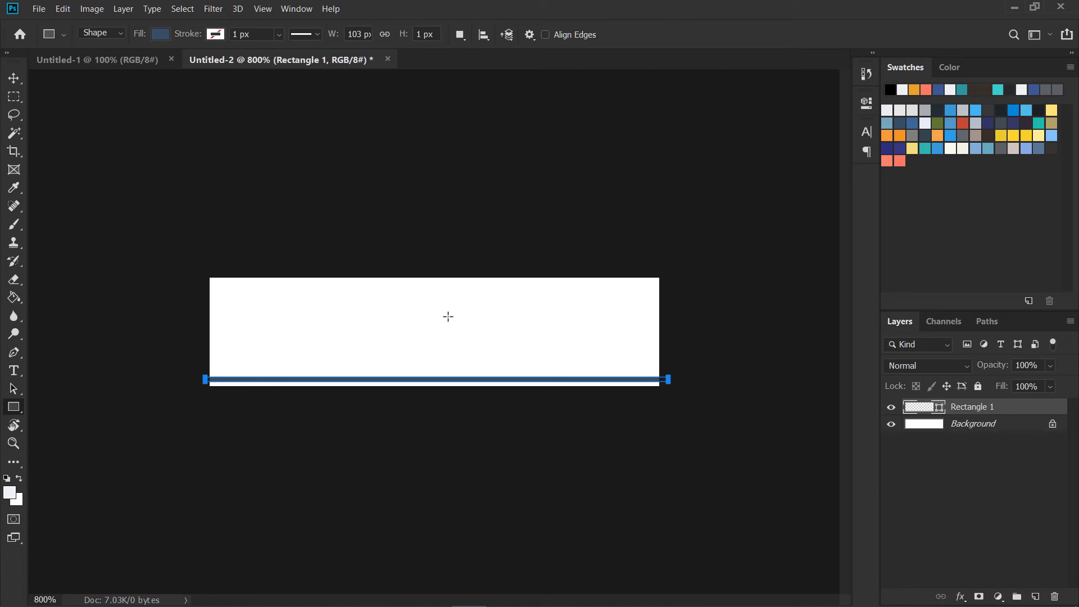
pyautogui.press('v')
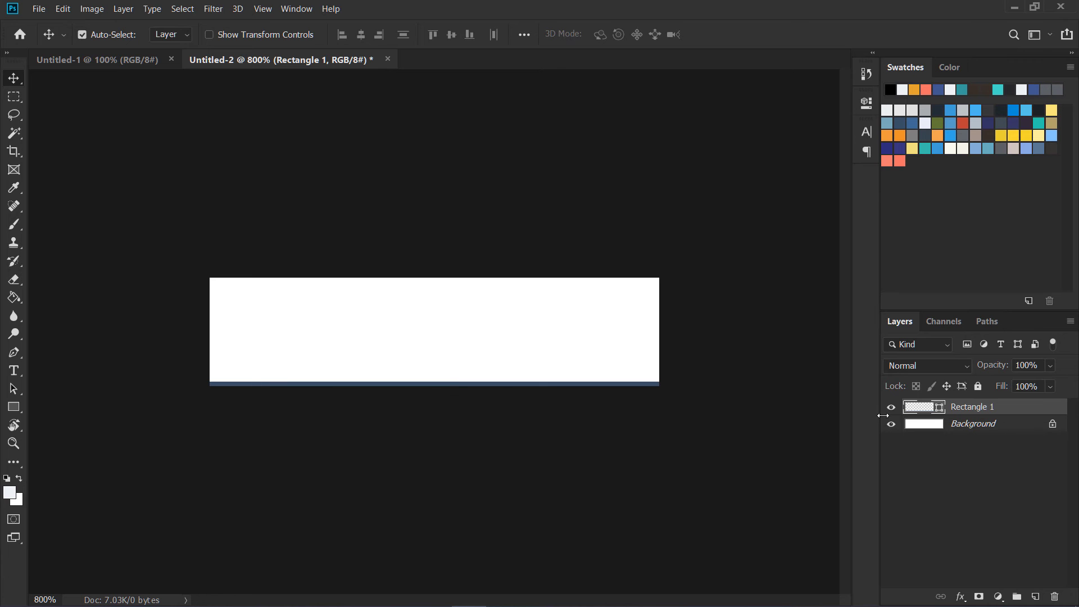
# Change the rectangle's fill colour to salmon.
pyautogui.doubleClick(916, 406)
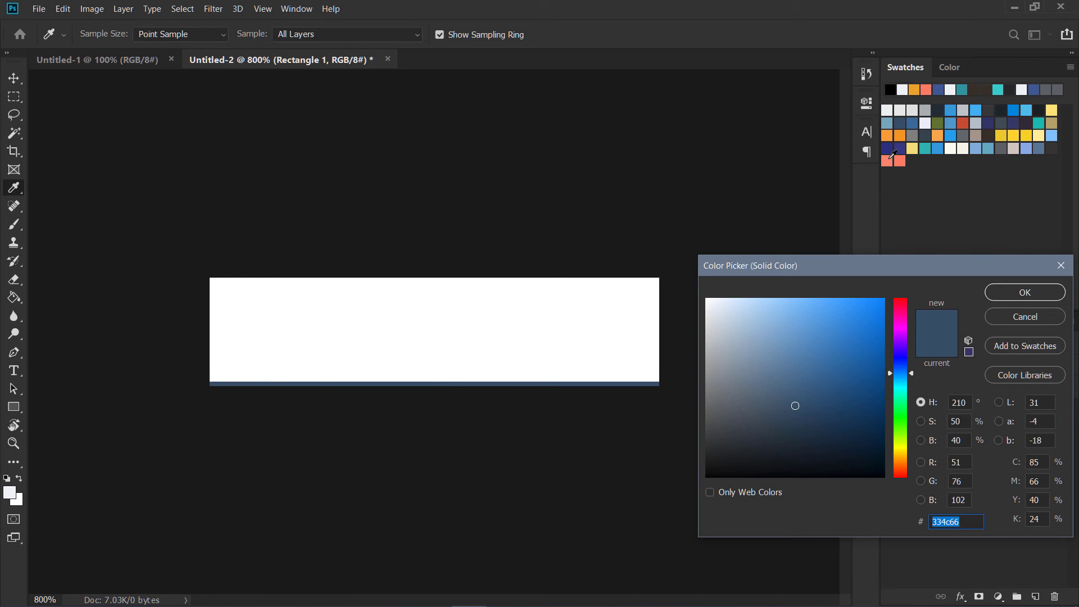
pyautogui.click(890, 160)
pyautogui.click(999, 289)
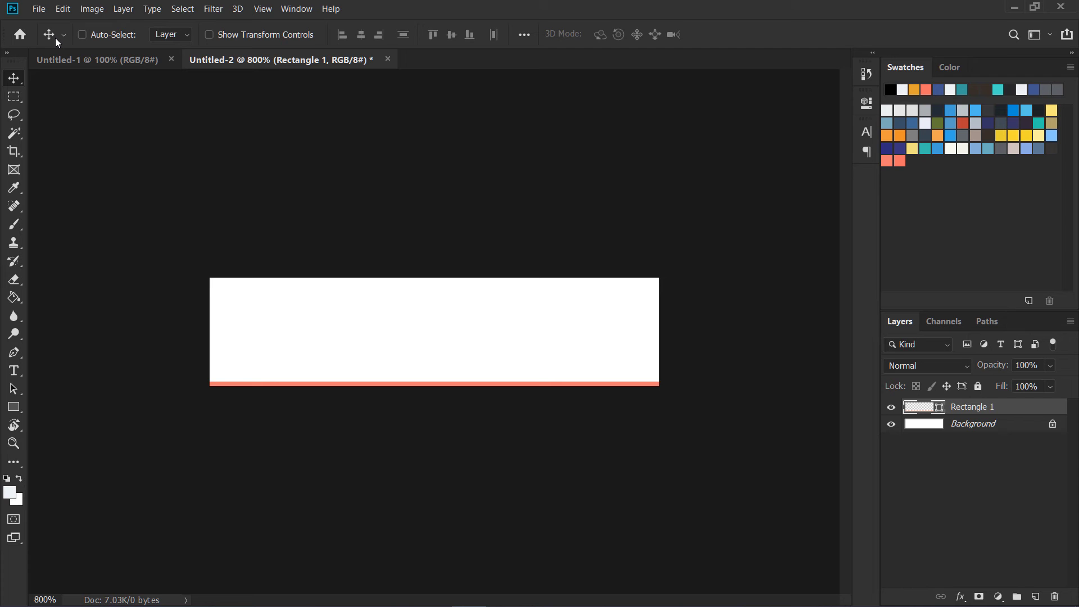
# Select the whole tile and define it as a new pattern named '24pxBar'.
pyautogui.hotkey('ctrl', 'a')
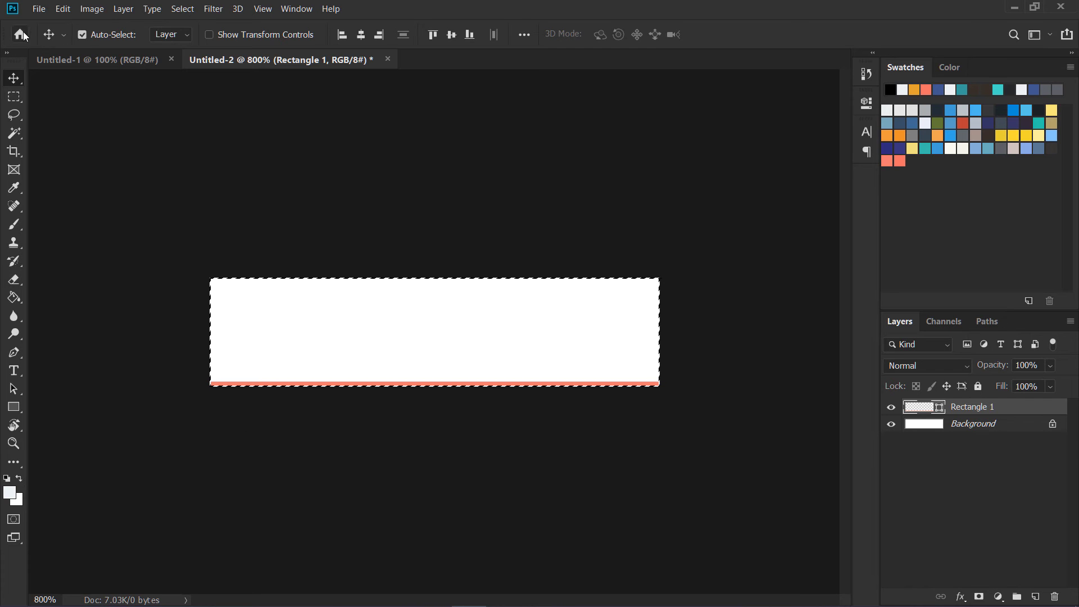
pyautogui.click(62, 9)
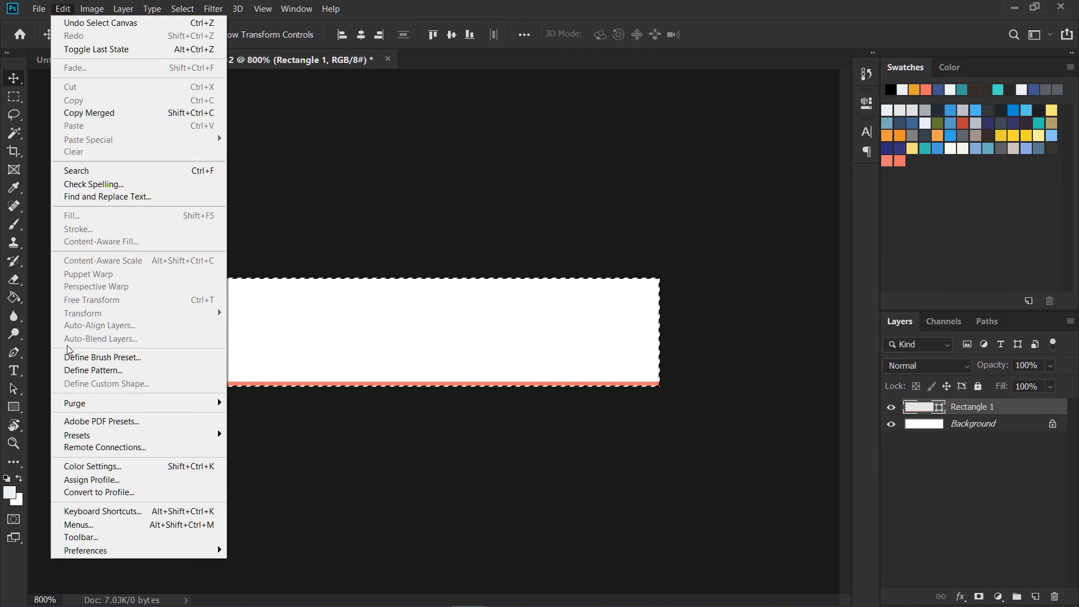
pyautogui.click(87, 371)
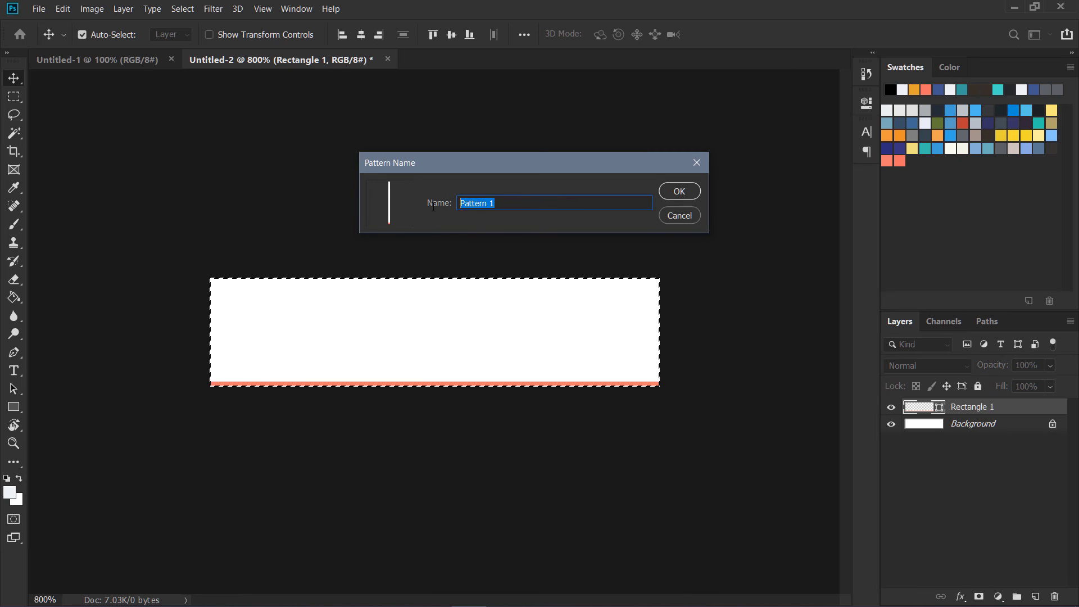
pyautogui.write('24')
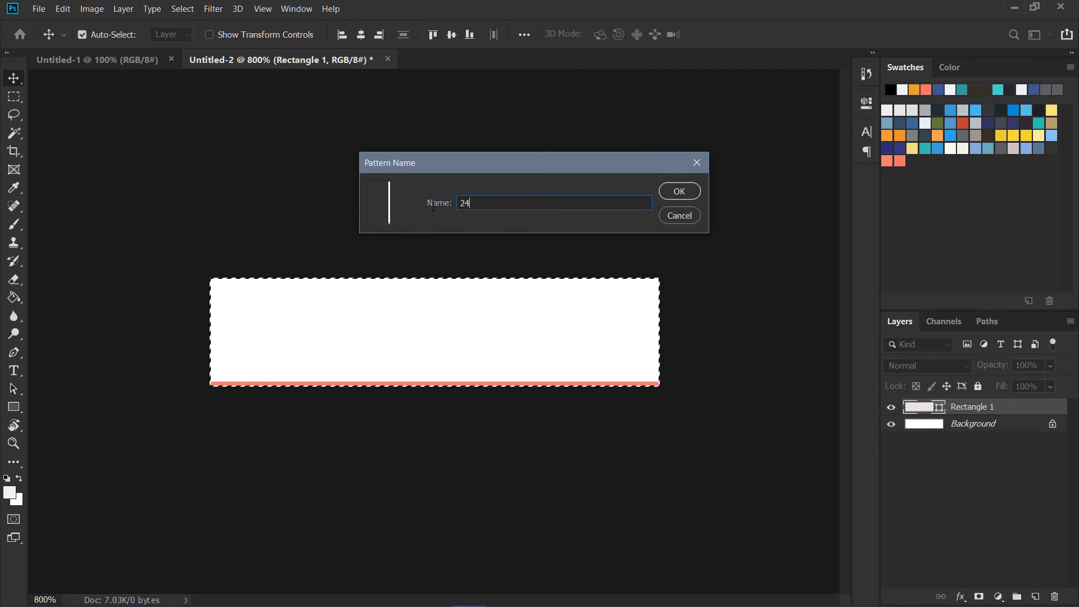
pyautogui.write('px')
pyautogui.write('Bar')
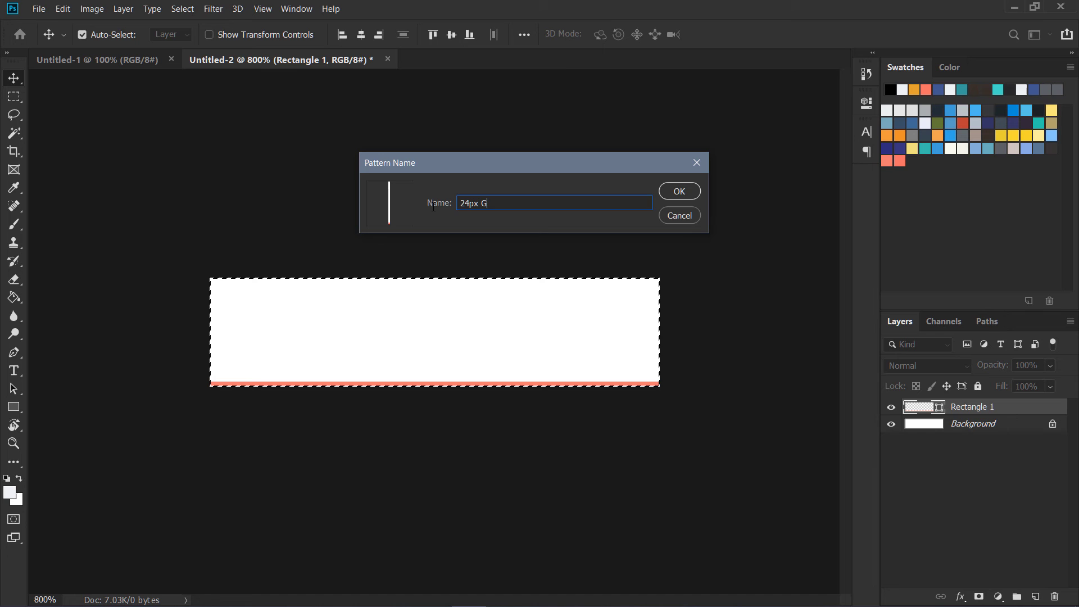
pyautogui.press('Return')
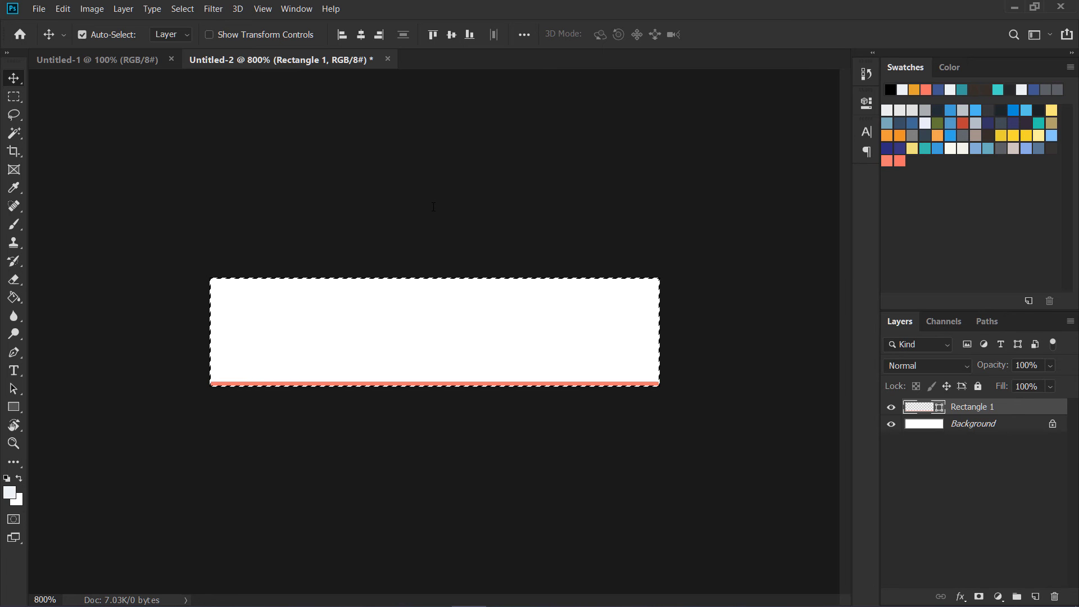
# Close the tile document without saving and add a new layer in Untitled-1.
pyautogui.click(389, 59)
pyautogui.click(554, 243)
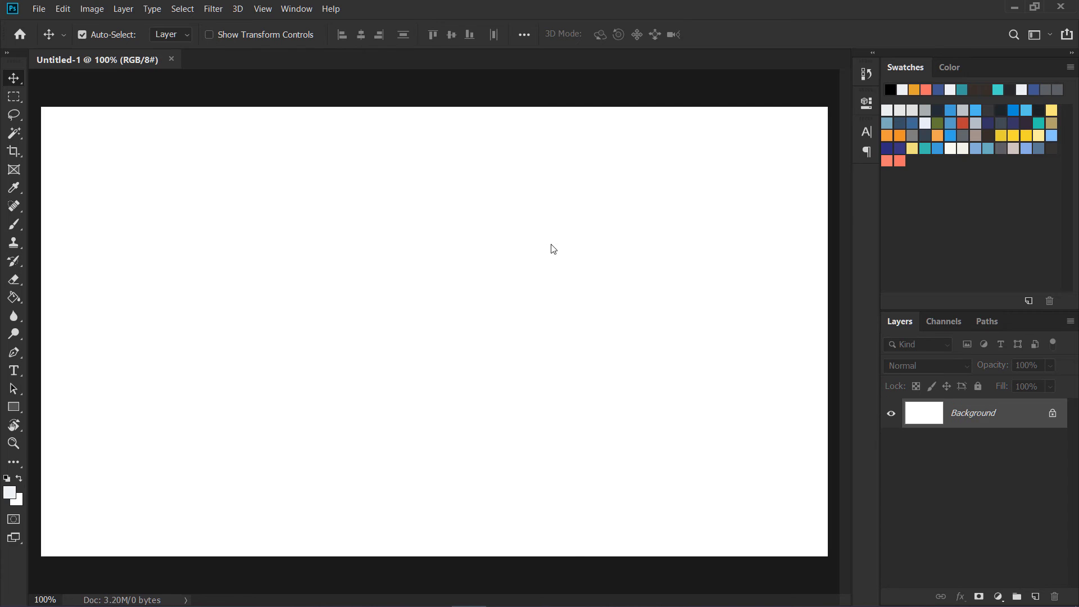
pyautogui.moveTo(978, 414); pyautogui.dragTo(963, 598)
pyautogui.click(1035, 597)
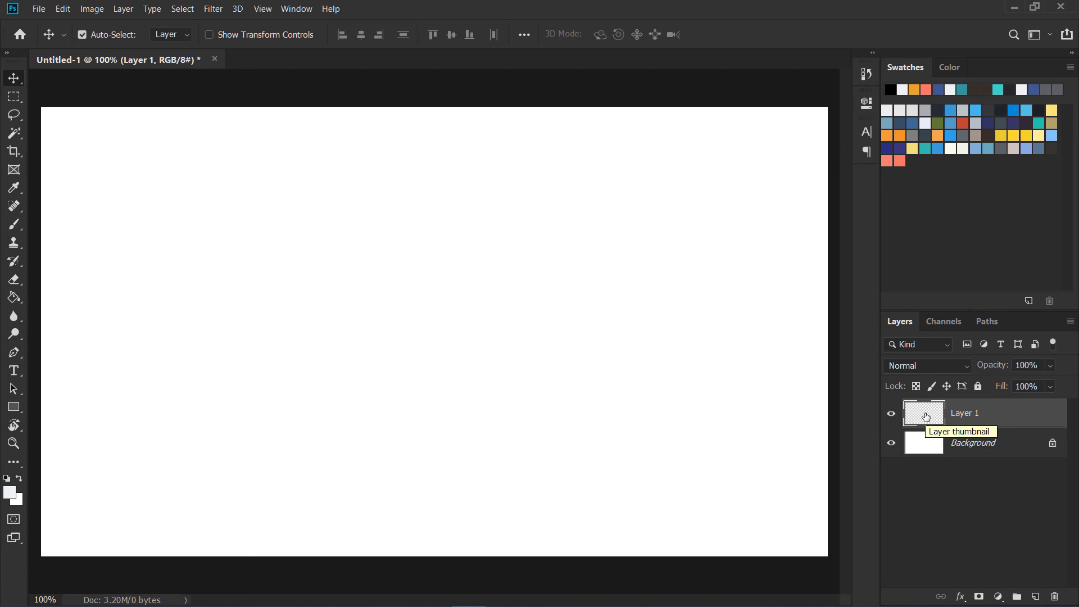
# Fill Layer 1 with light grey-blue using the Paint Bucket.
pyautogui.click(13, 408)
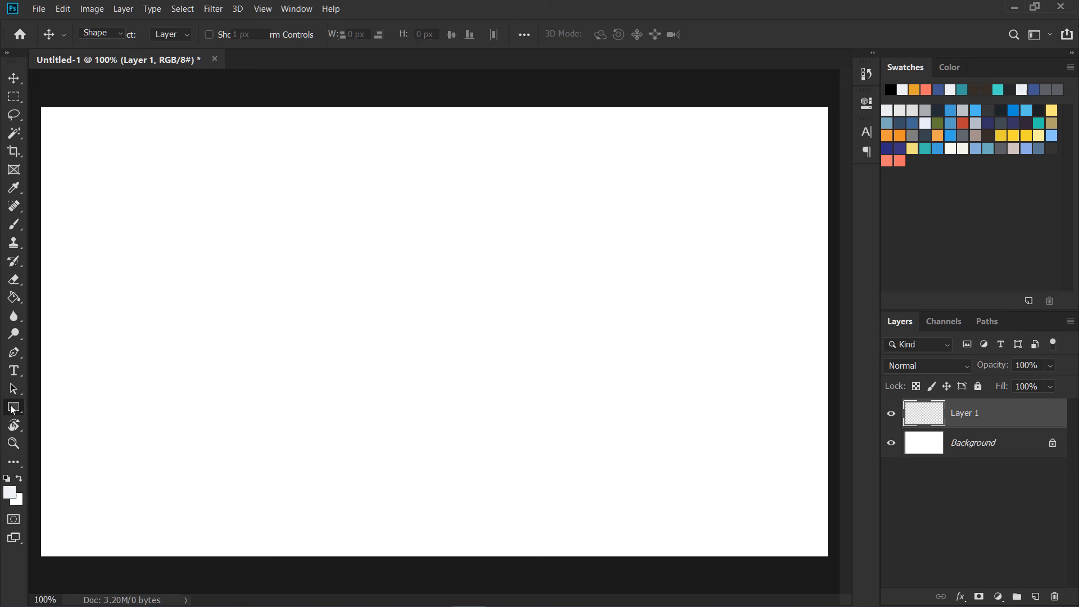
pyautogui.rightClick(13, 409)
pyautogui.click(13, 390)
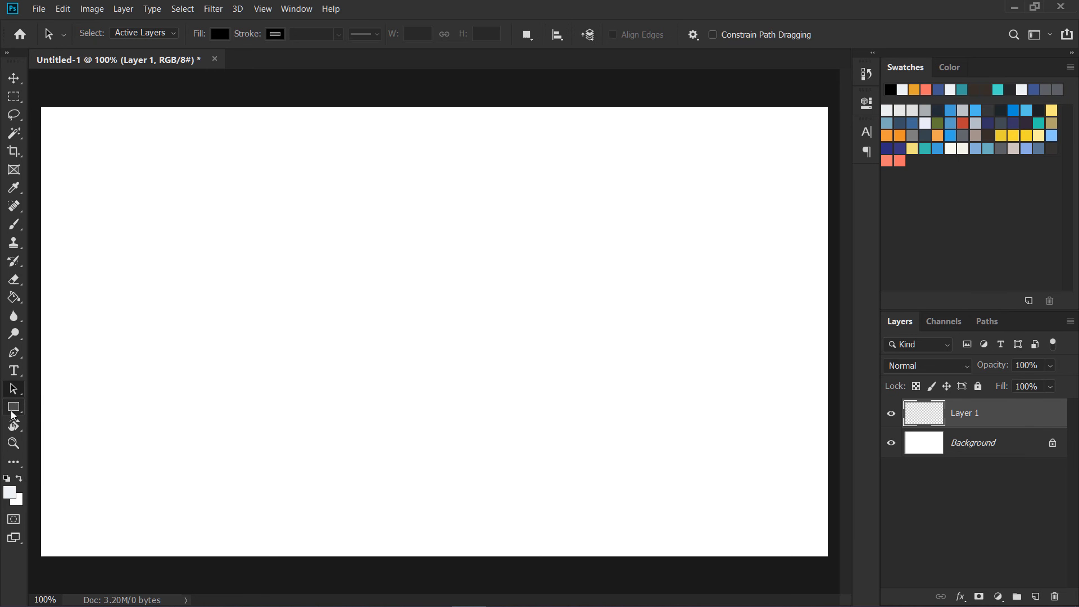
pyautogui.click(12, 411)
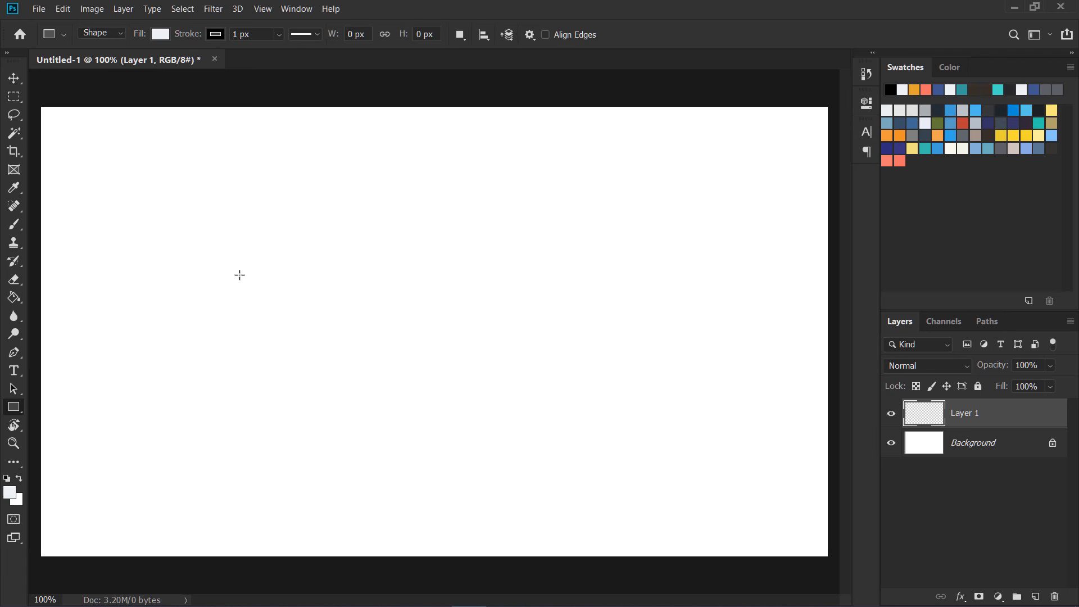
pyautogui.press('g')
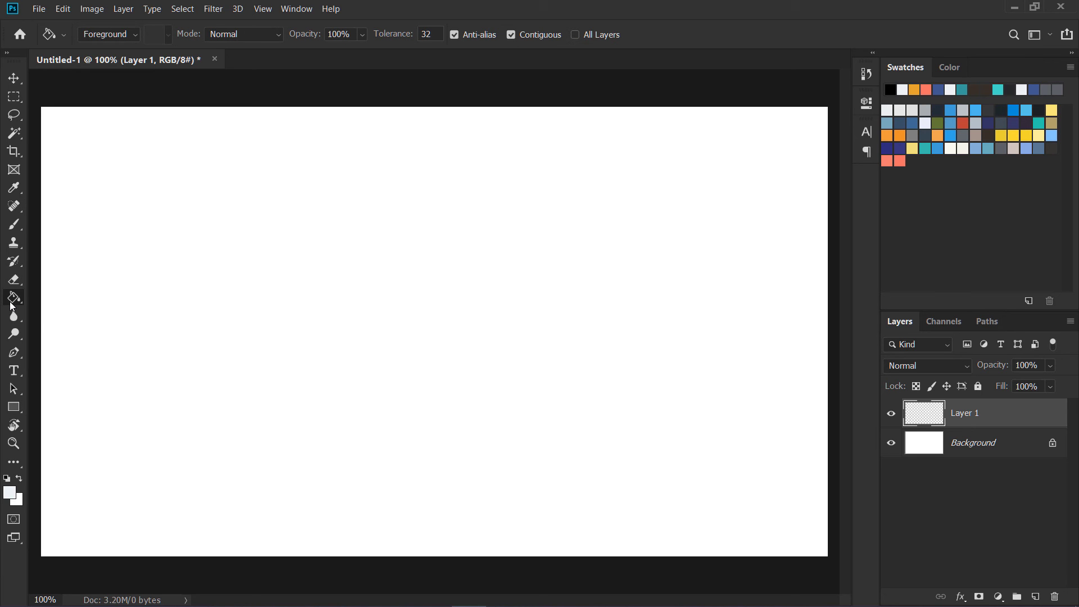
pyautogui.click(462, 318)
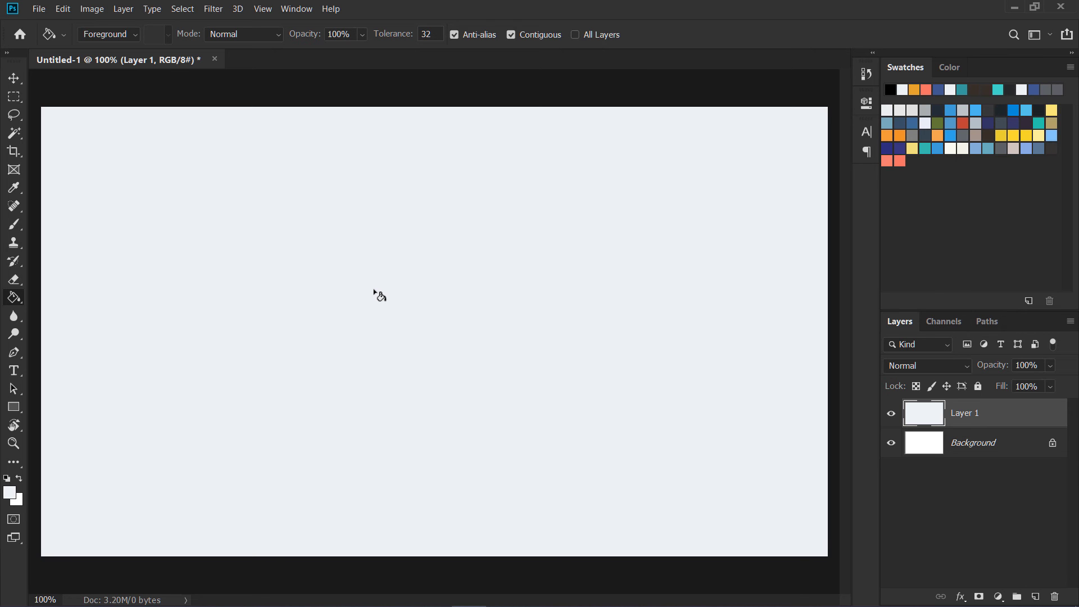
# Apply a Pattern Overlay layer style to Layer 1 using the 24px Grid pattern.
pyautogui.click(123, 9)
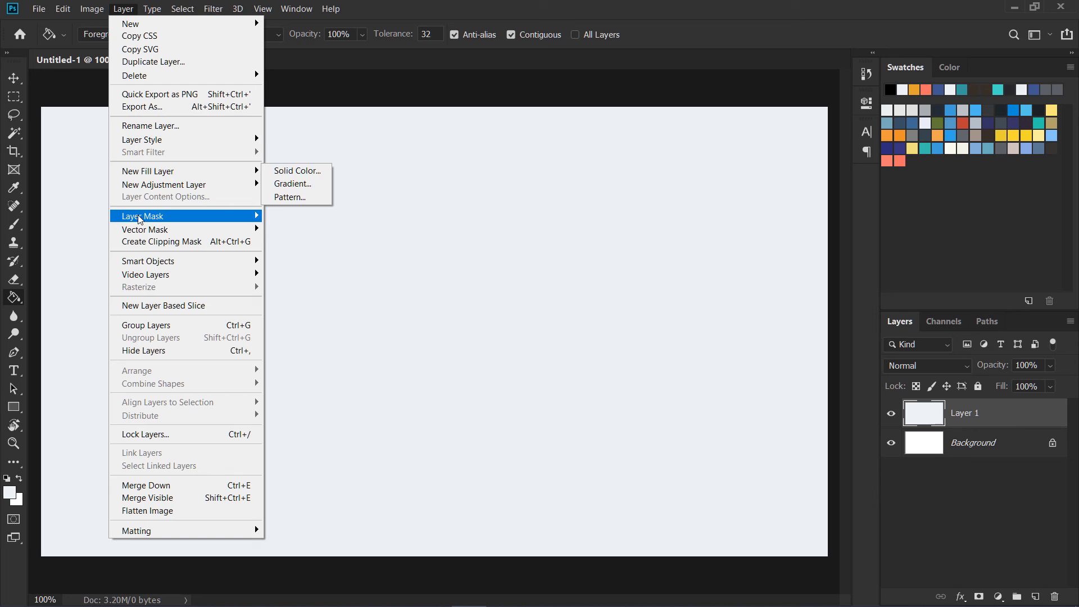
pyautogui.moveTo(147, 141)
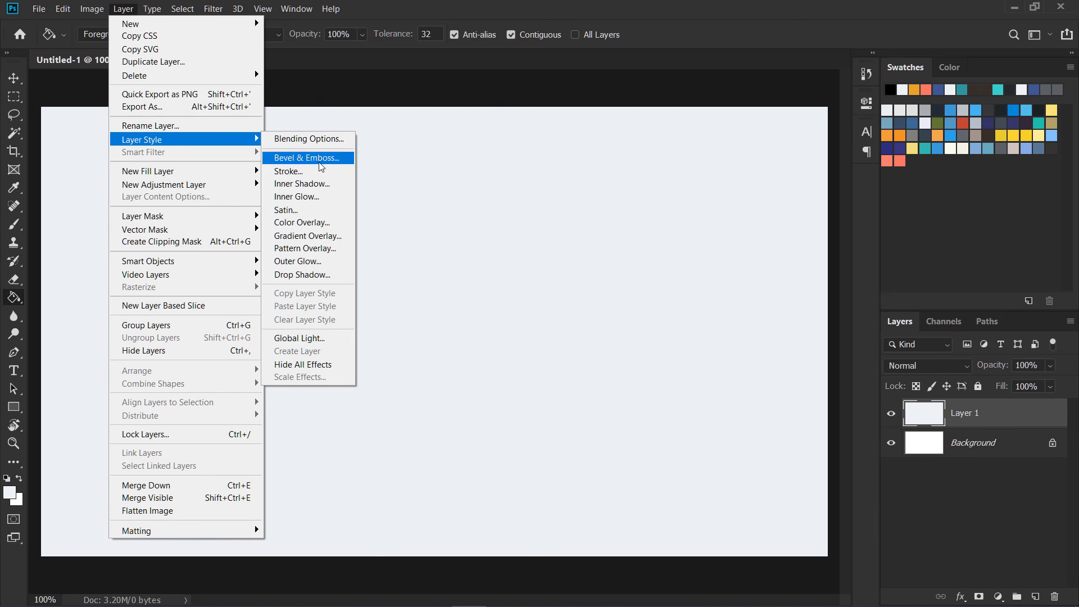
pyautogui.click(318, 251)
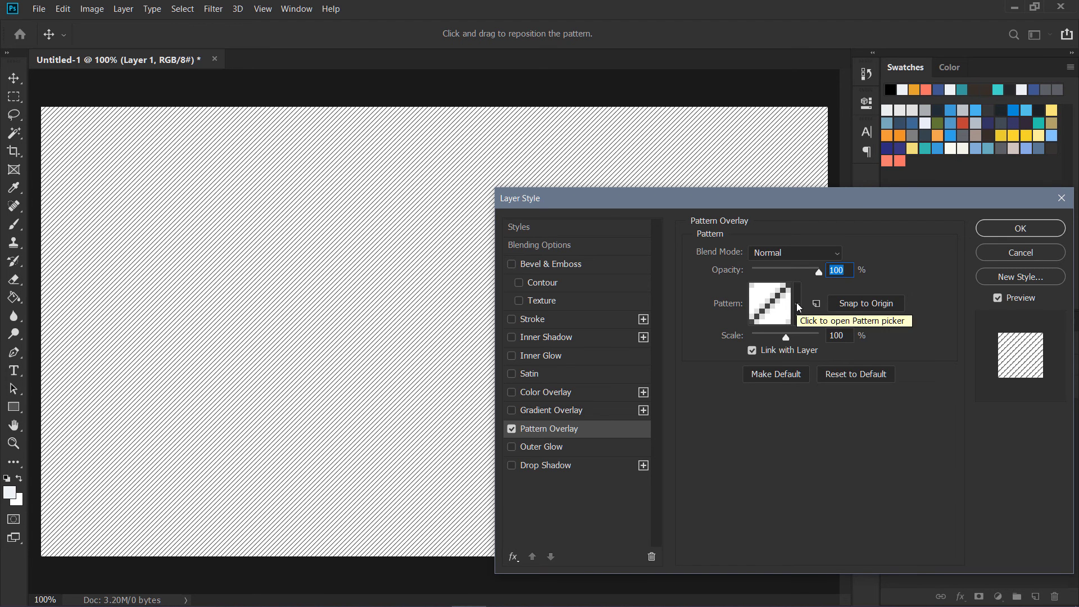
pyautogui.click(796, 303)
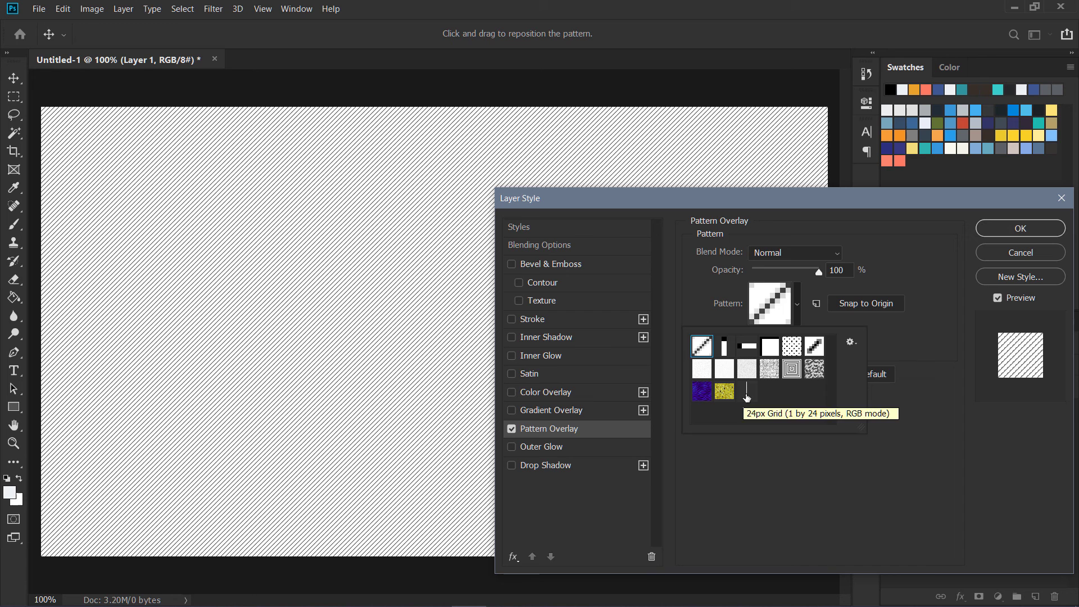
pyautogui.click(746, 393)
pyautogui.click(923, 497)
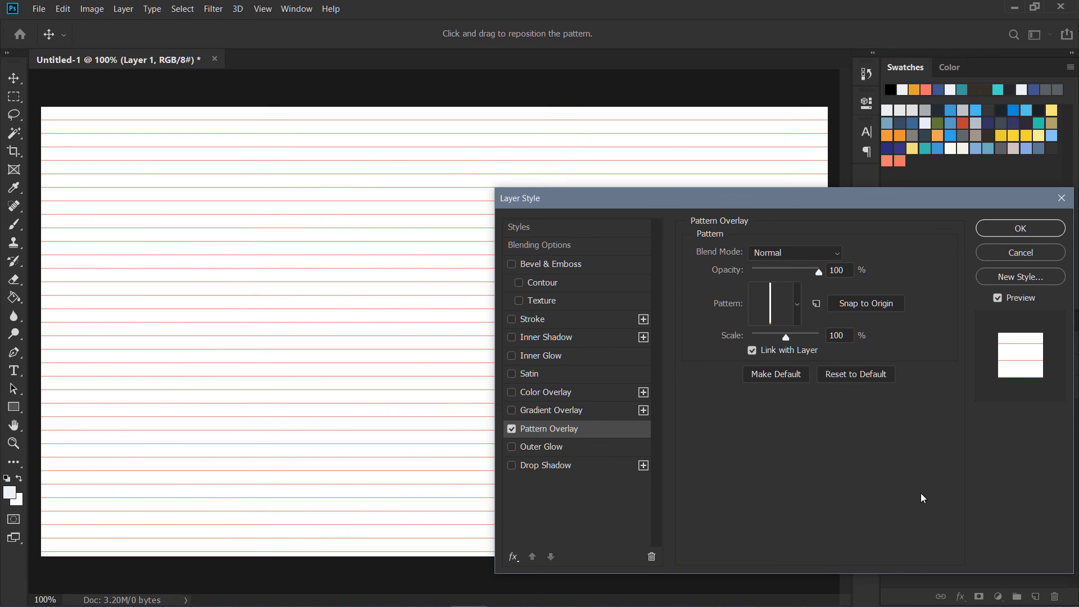
pyautogui.moveTo(781, 209); pyautogui.dragTo(771, 238)
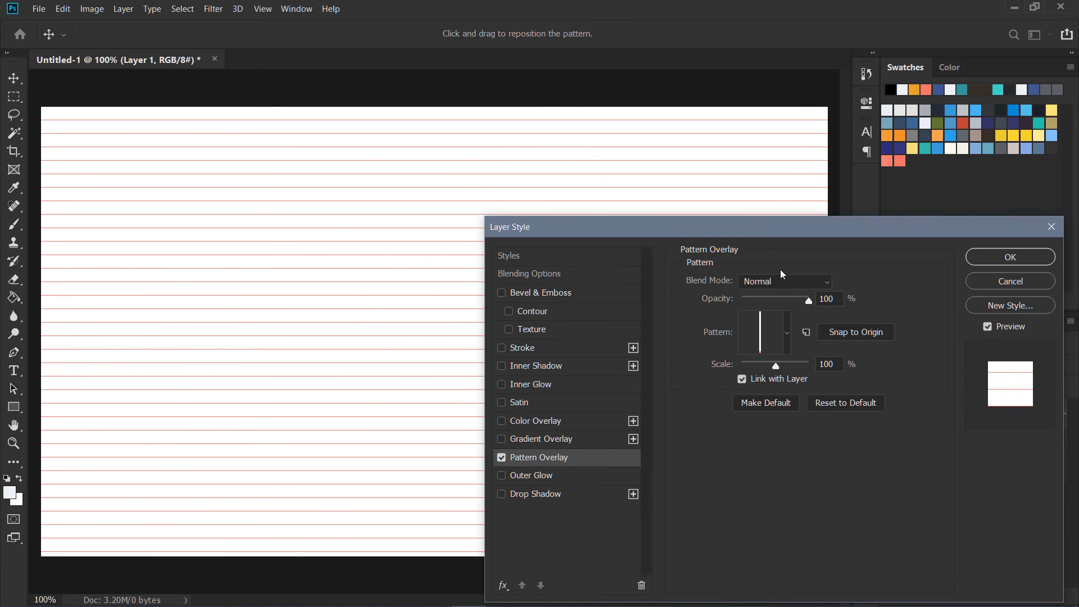
pyautogui.click(850, 331)
pyautogui.click(818, 363)
pyautogui.click(1011, 257)
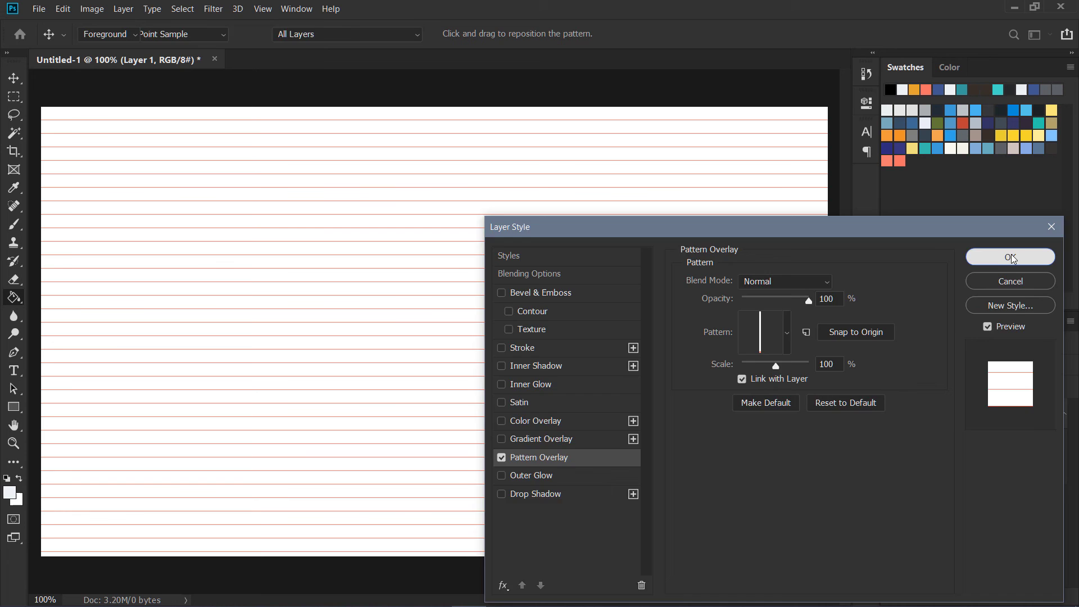